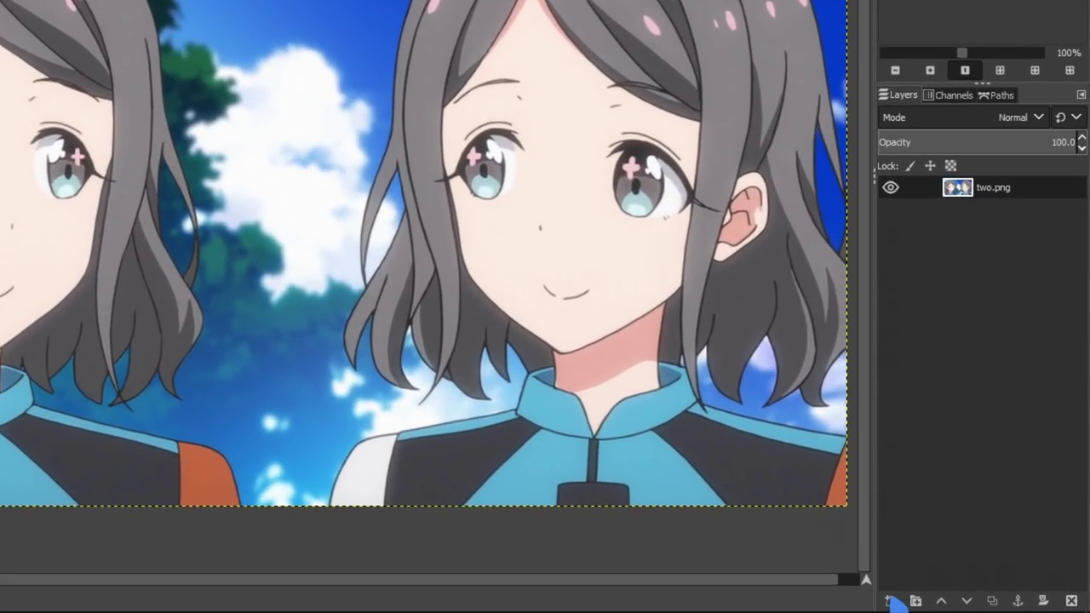
Add a new transparent layer named Circle above the twins image
left_click(890, 601)
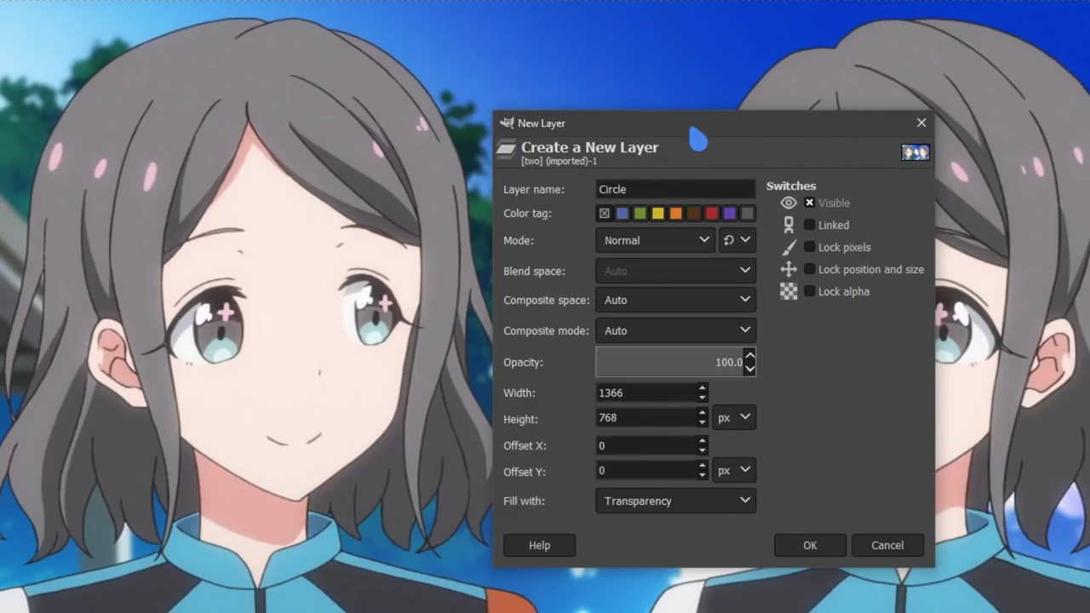
left_click(788, 545)
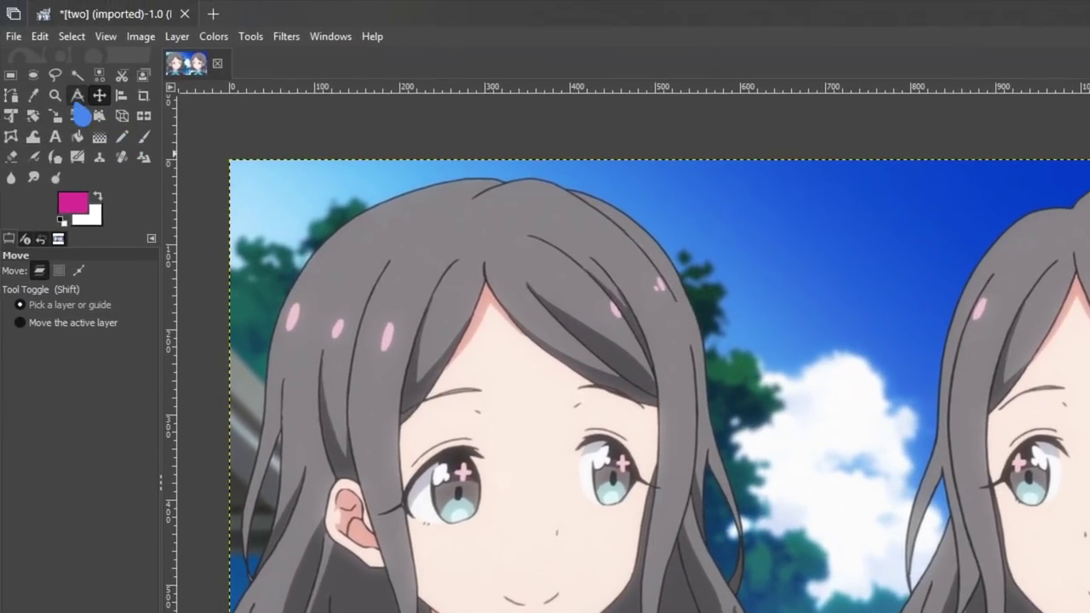
Select a circle over the clouds between the girls and make it a 20 px border ring
left_click(32, 74)
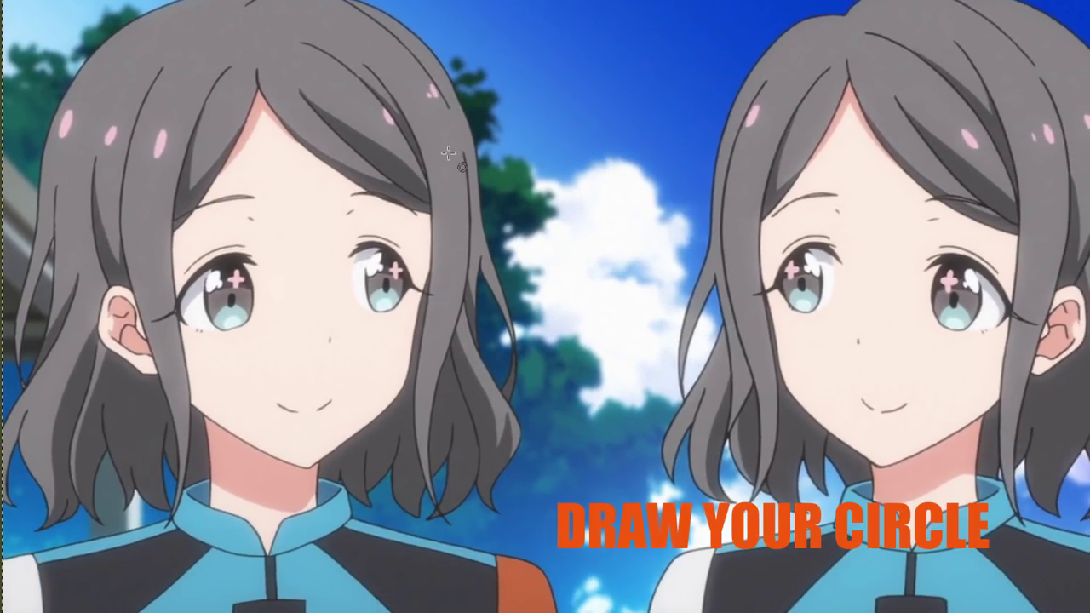
left_click_drag(449, 153, 734, 448)
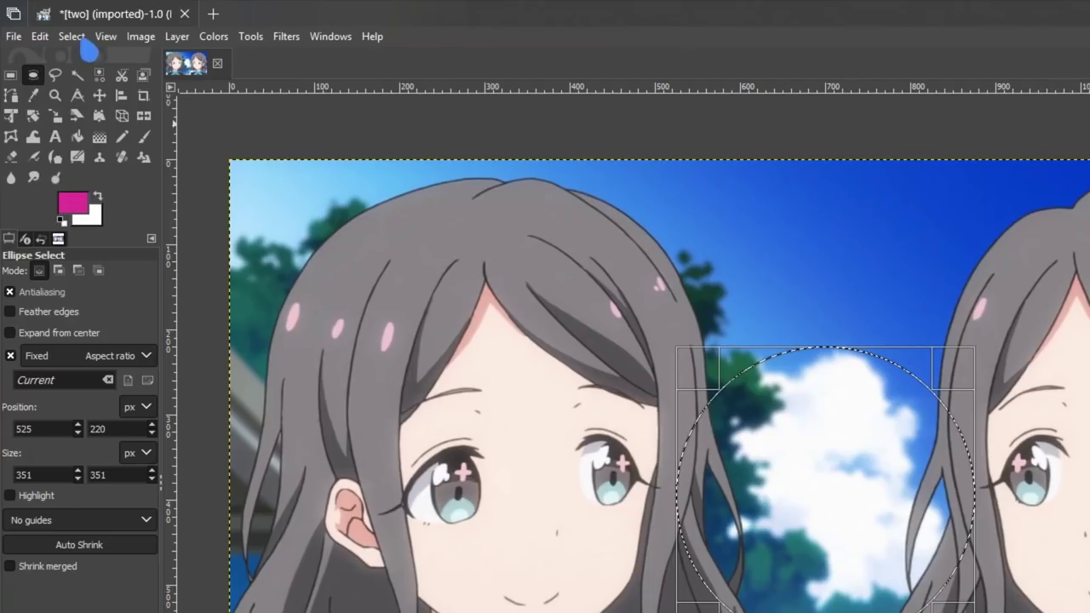
left_click(86, 44)
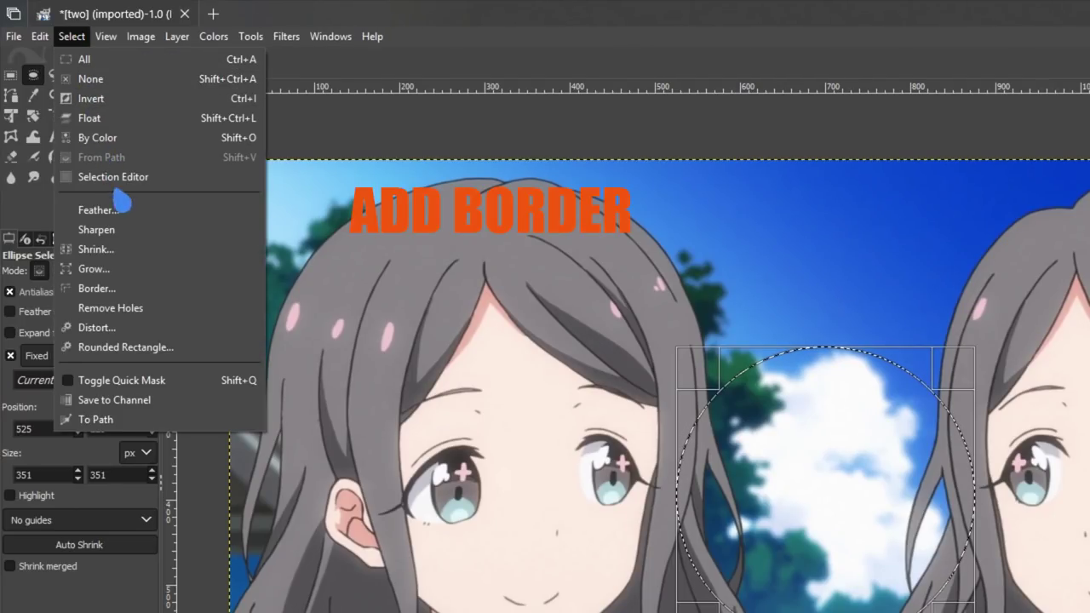
left_click(158, 292)
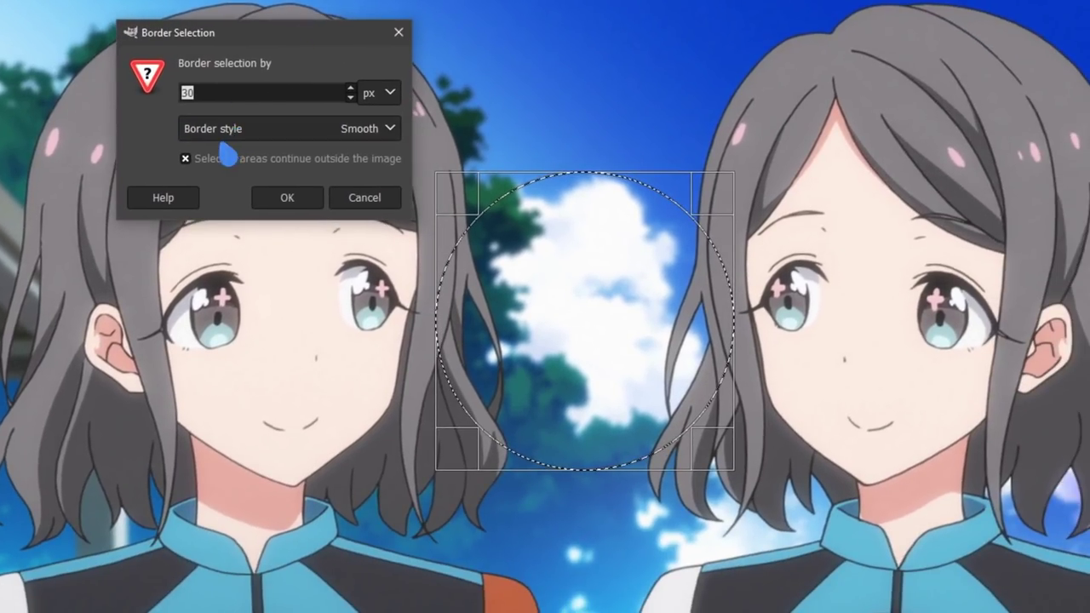
left_click(220, 158)
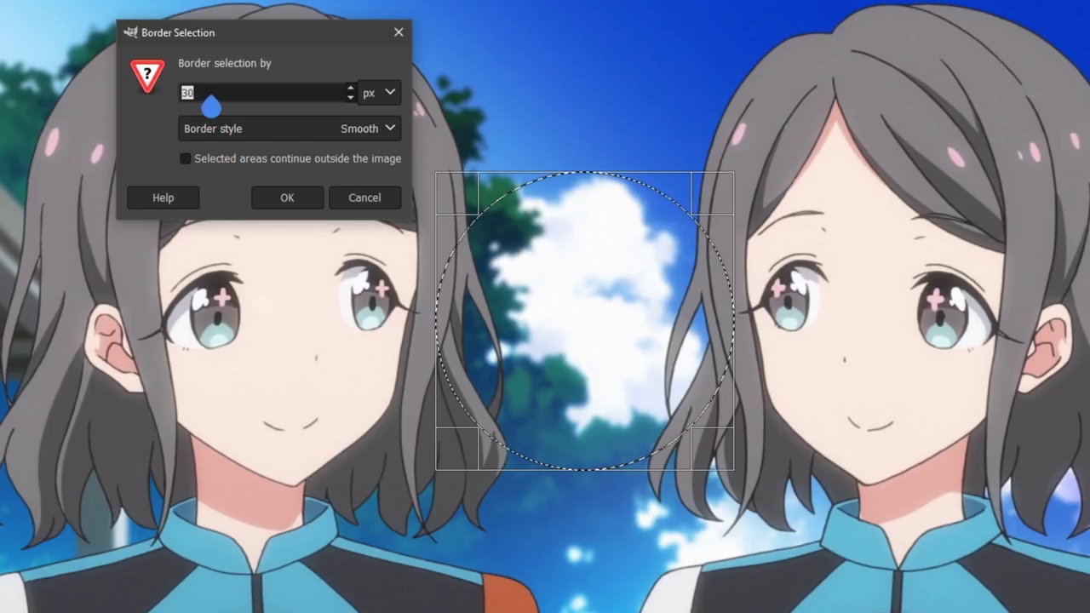
type("20")
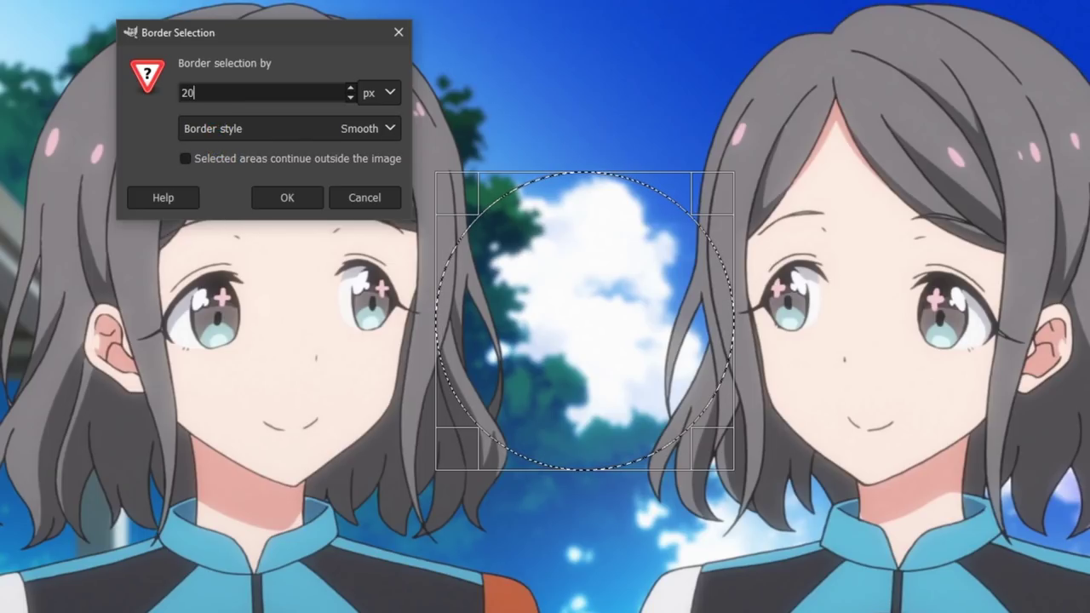
left_click(282, 198)
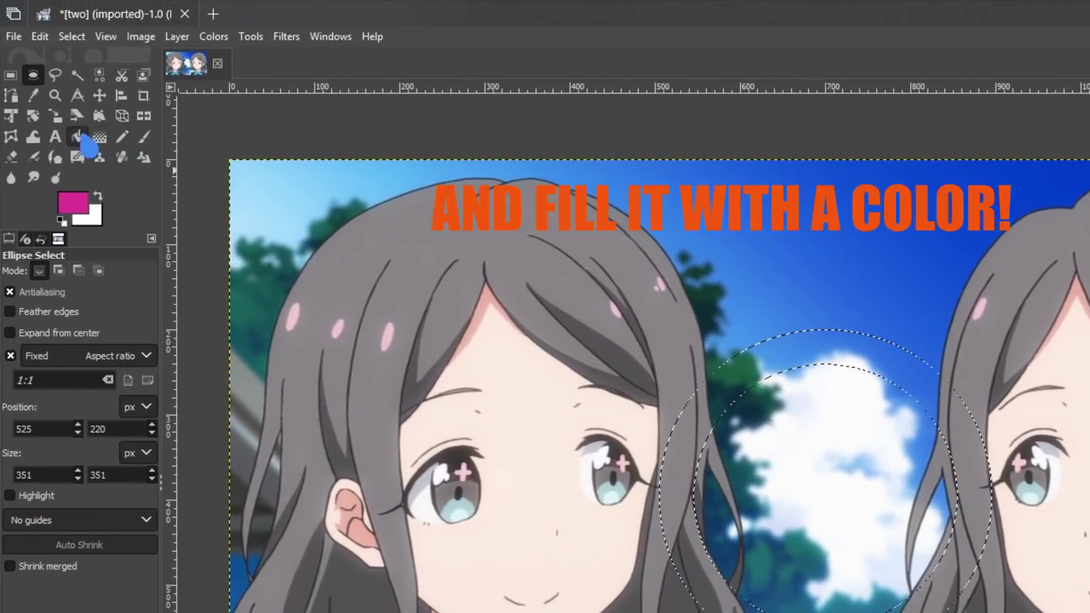
Set the foreground colour to orange-red f75335 and bucket-fill the ring selection
left_click(78, 139)
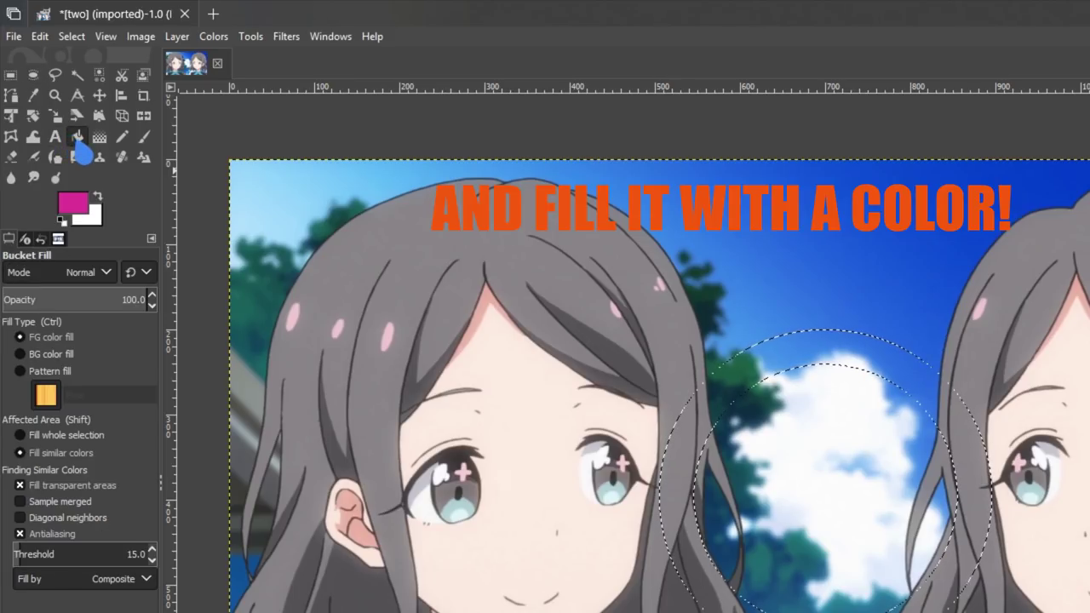
left_click(72, 202)
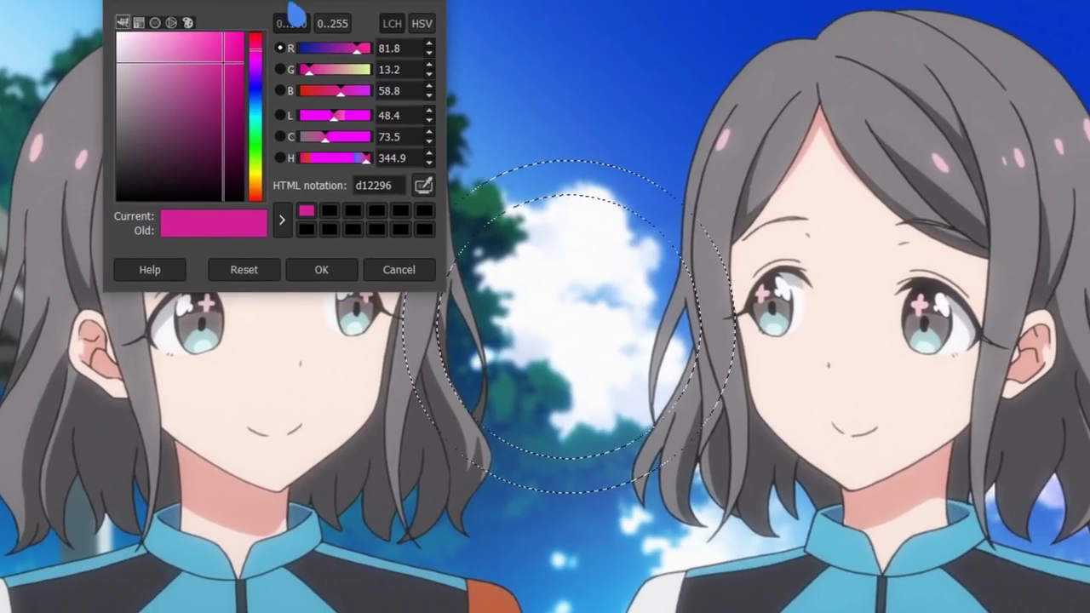
left_click_drag(262, 128, 262, 207)
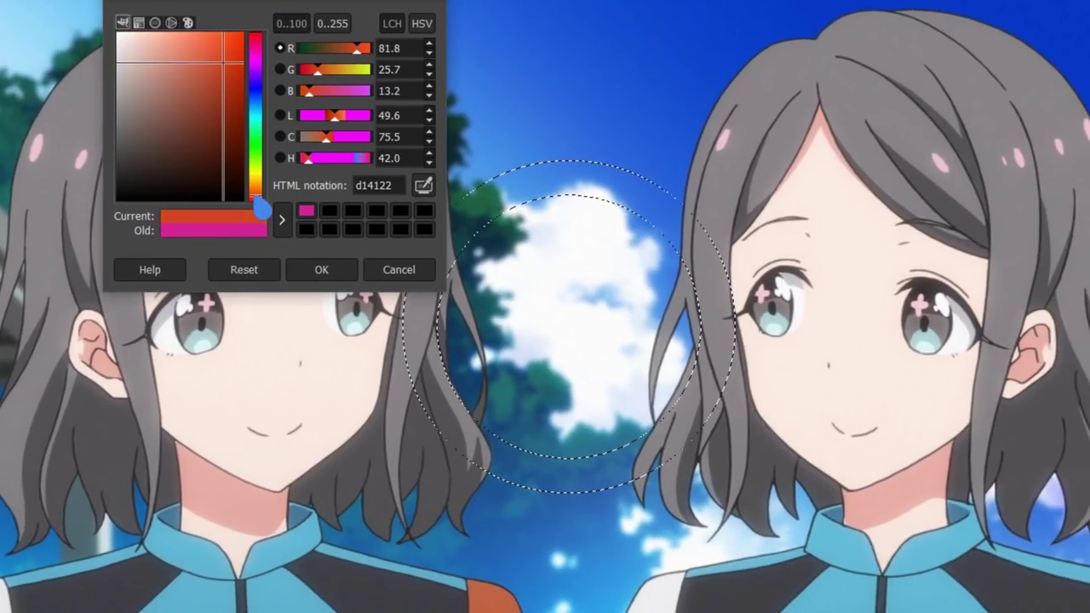
left_click_drag(226, 86, 224, 52)
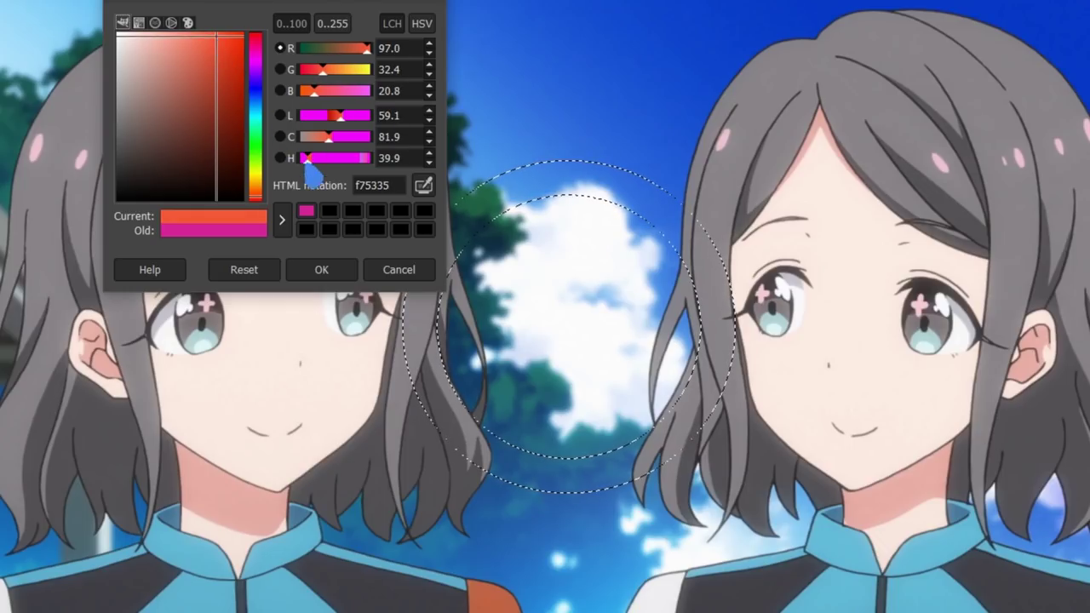
left_click(323, 270)
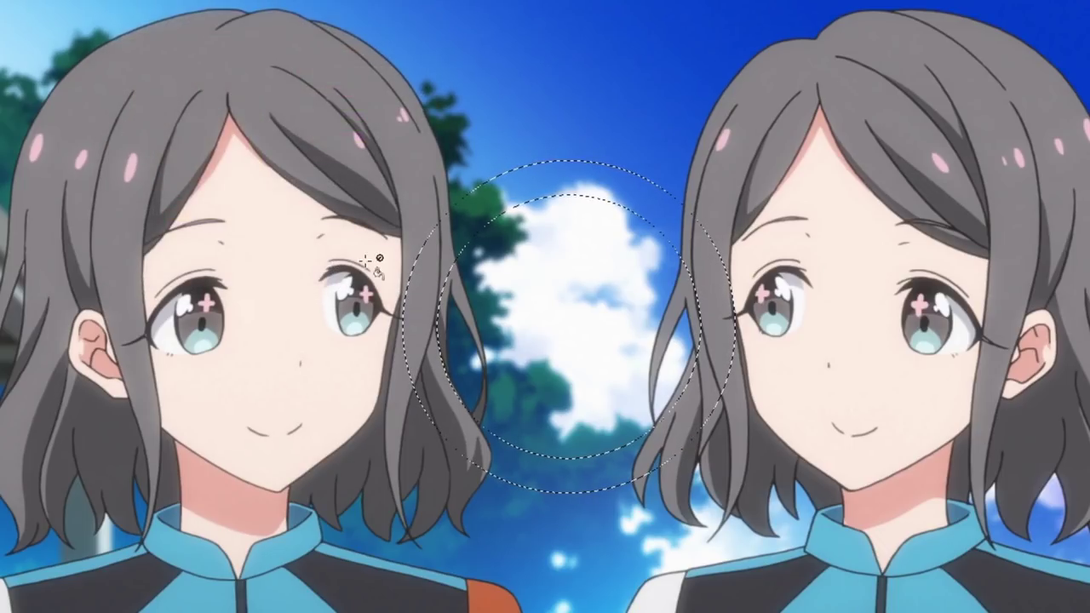
left_click(436, 259)
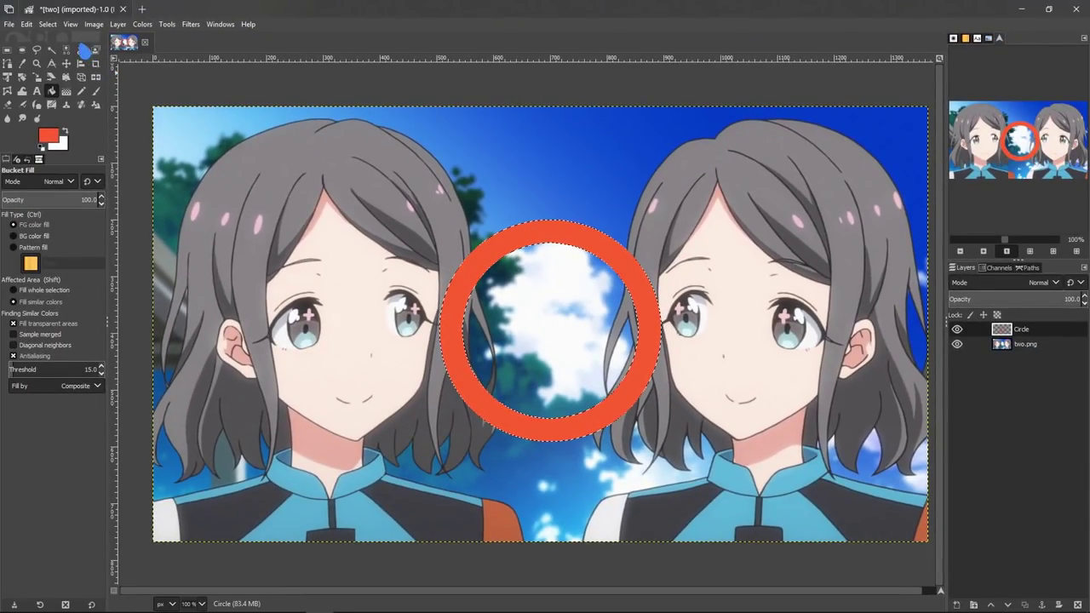
Clear the selection and move only the Circle layer slightly up and left
left_click(48, 24)
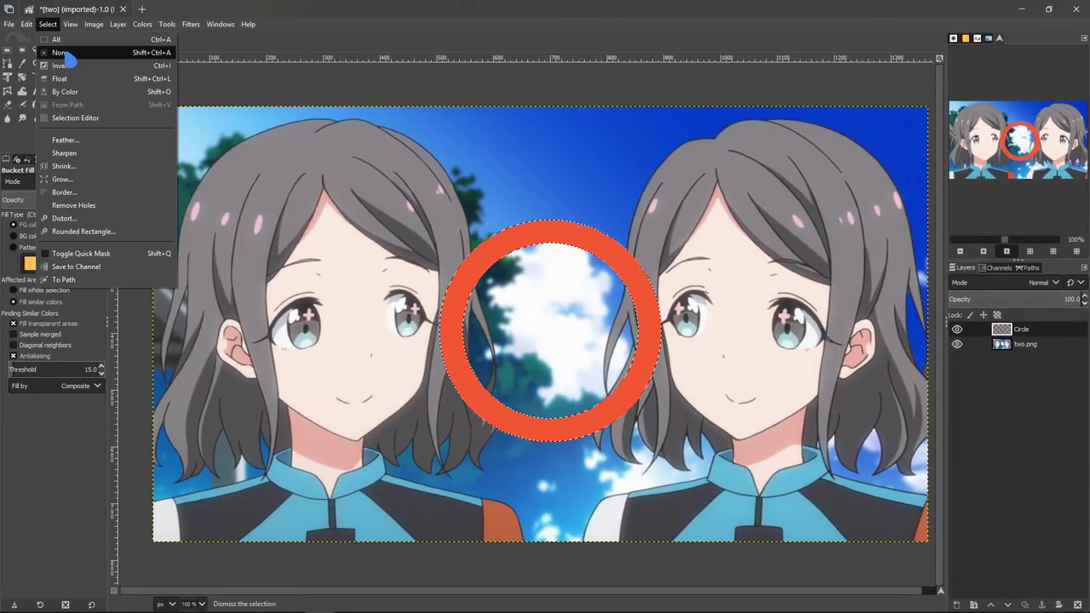
left_click(69, 56)
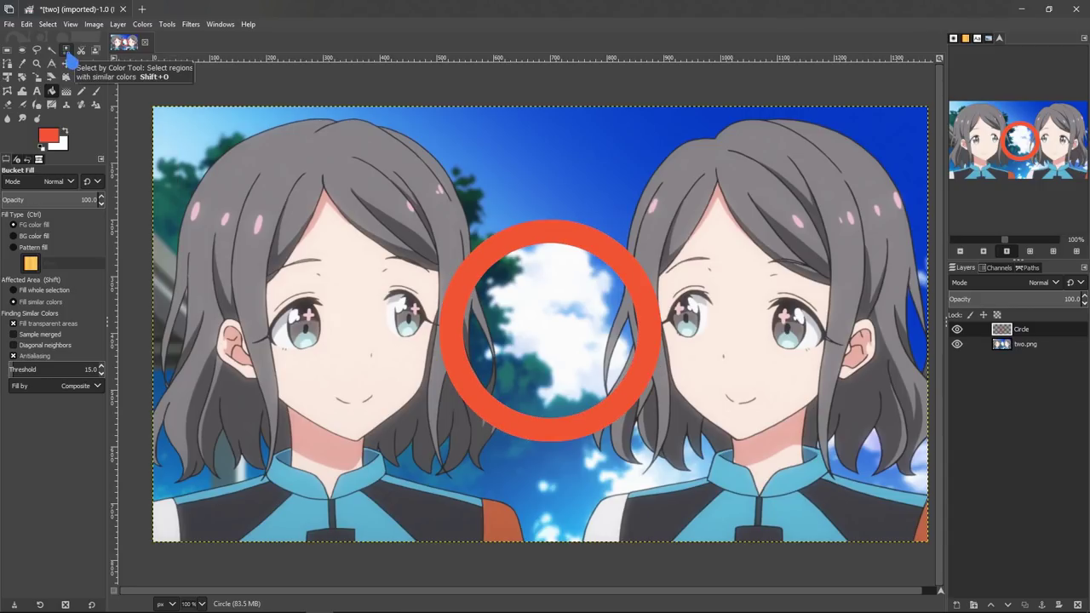
left_click(65, 64)
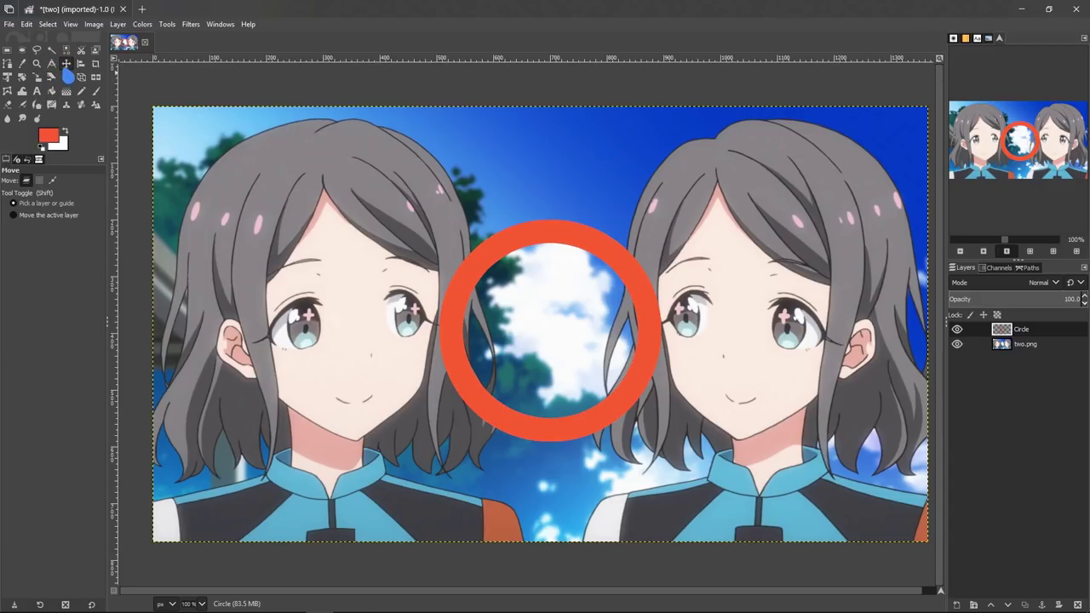
left_click_drag(535, 309, 530, 275)
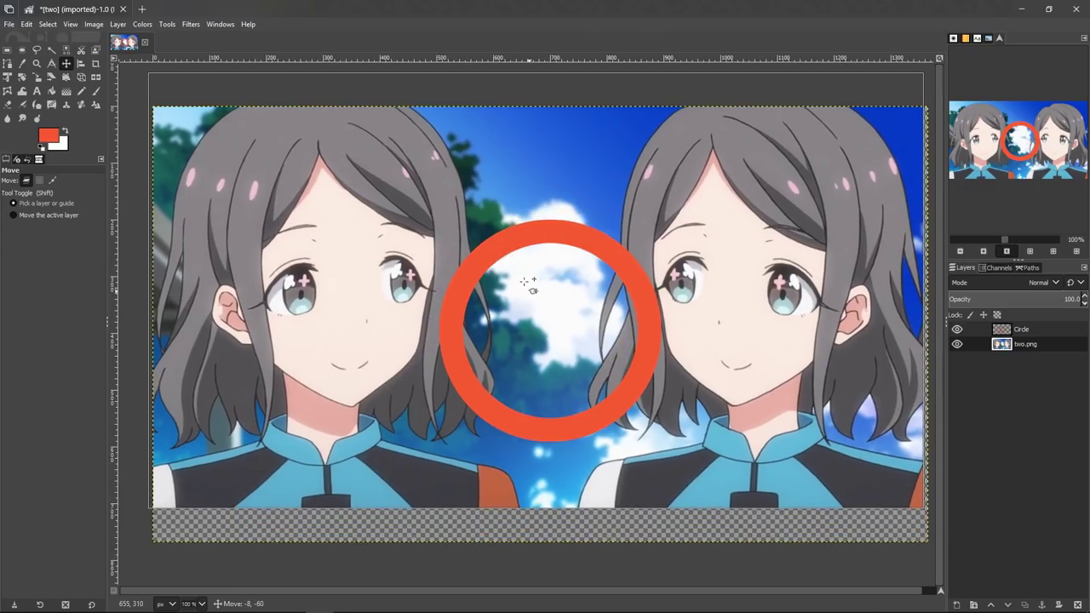
key("ctrl+z")
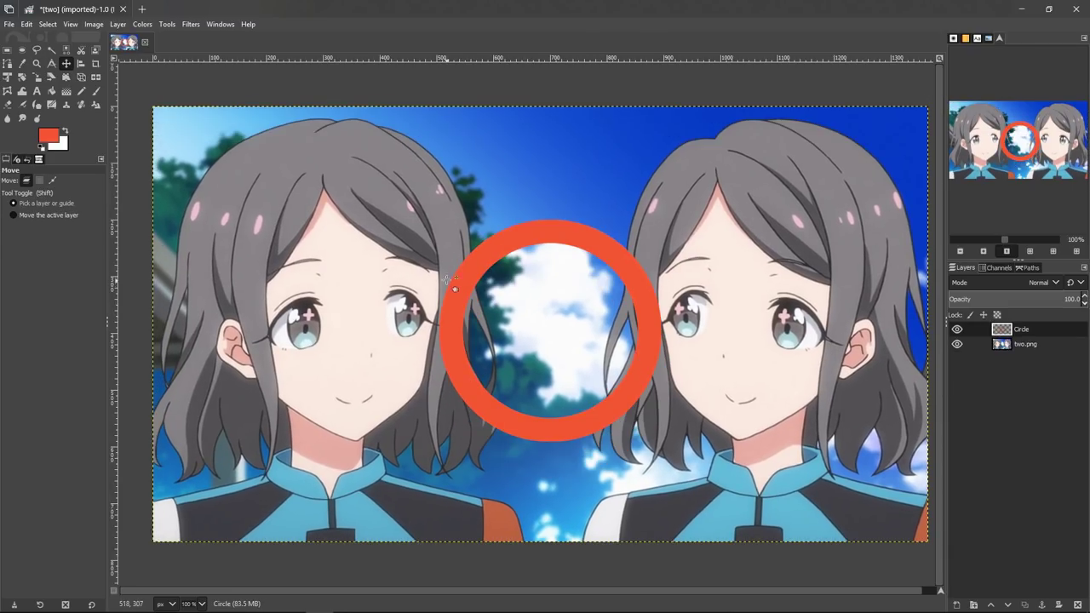
left_click(81, 218)
left_click_drag(552, 364, 538, 322)
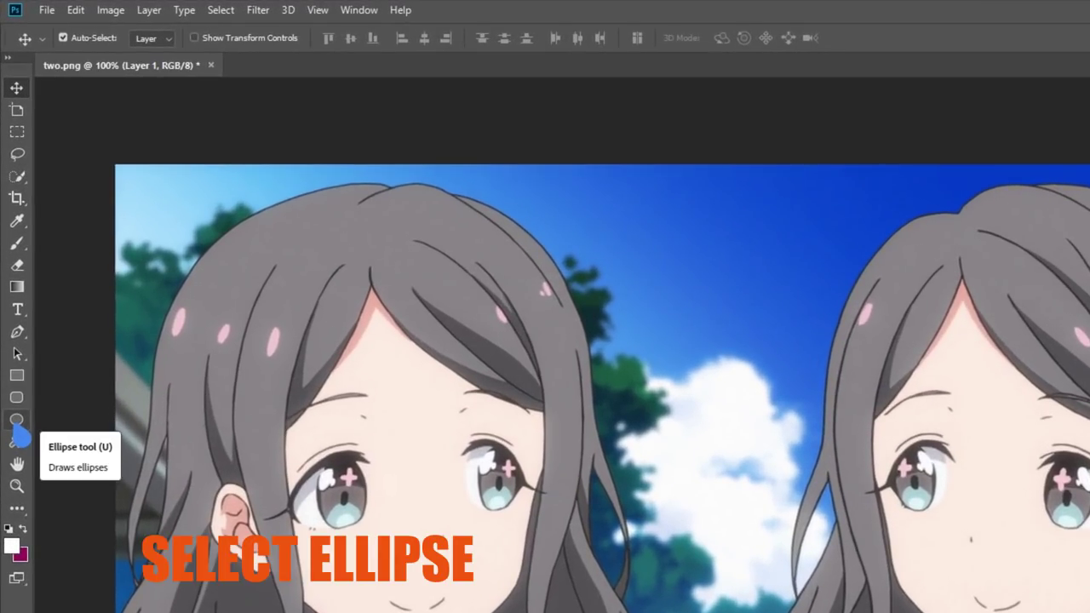
Draw a white 284 px circle as Ellipse 1 and centre it between the twins
left_click(16, 426)
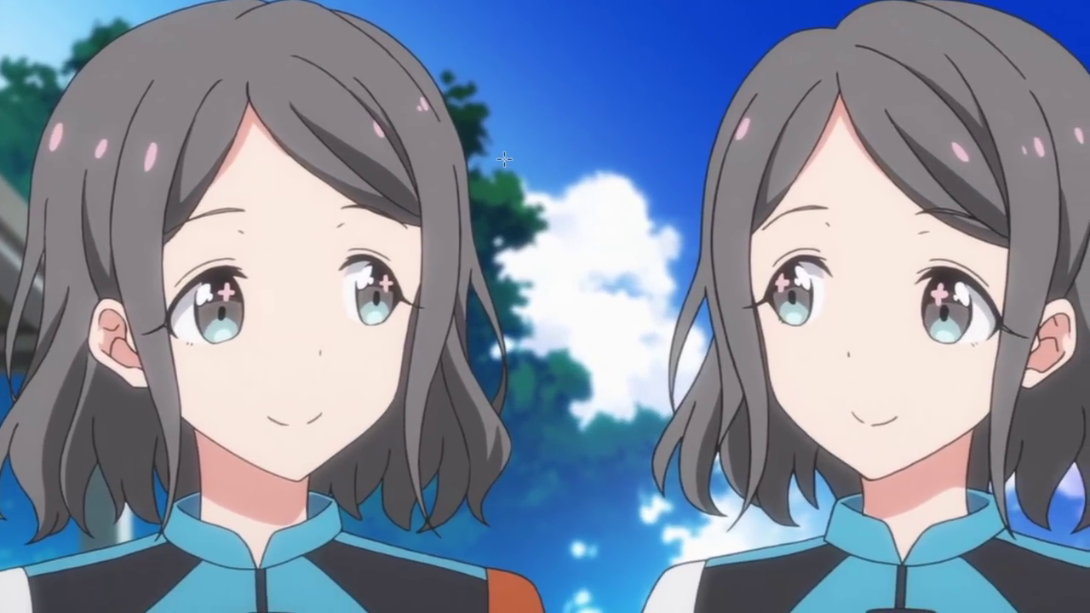
left_click_drag(574, 318, 687, 492)
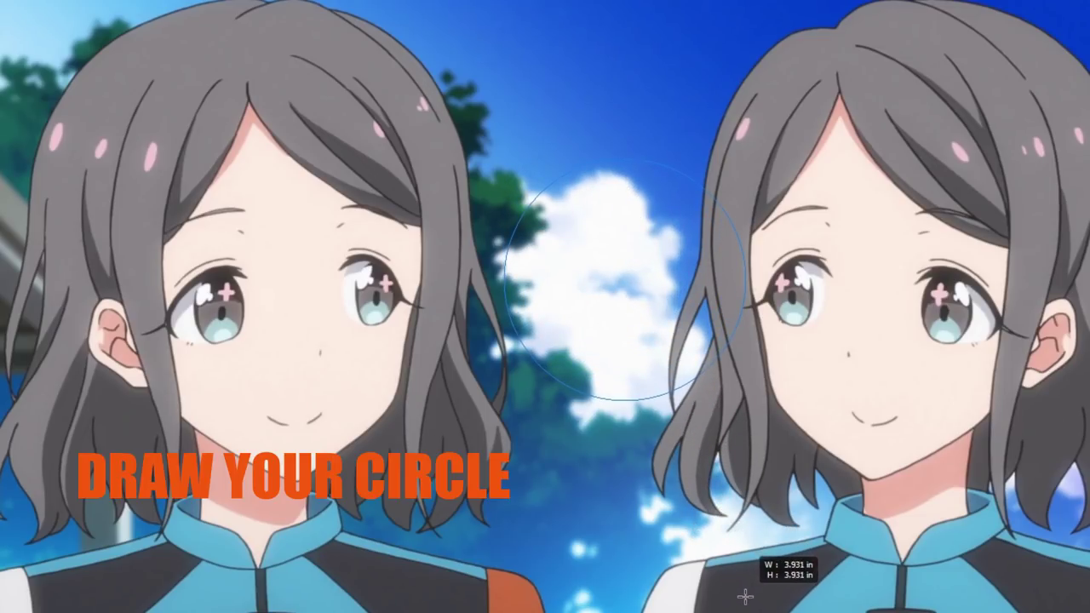
left_click_drag(687, 493, 728, 494)
key("v")
left_click_drag(633, 316, 601, 318)
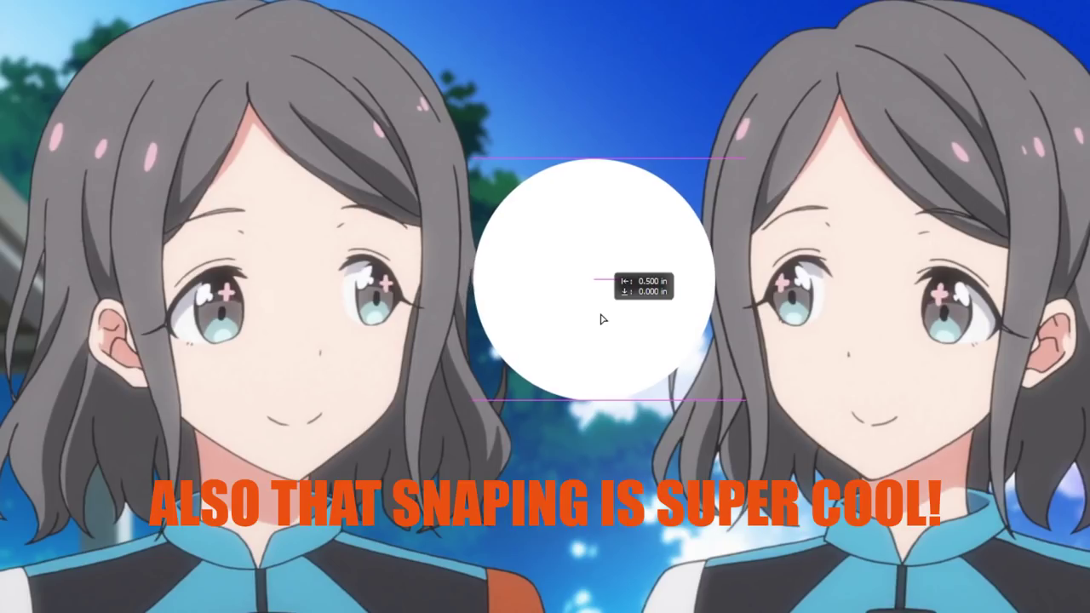
left_click_drag(600, 318, 602, 319)
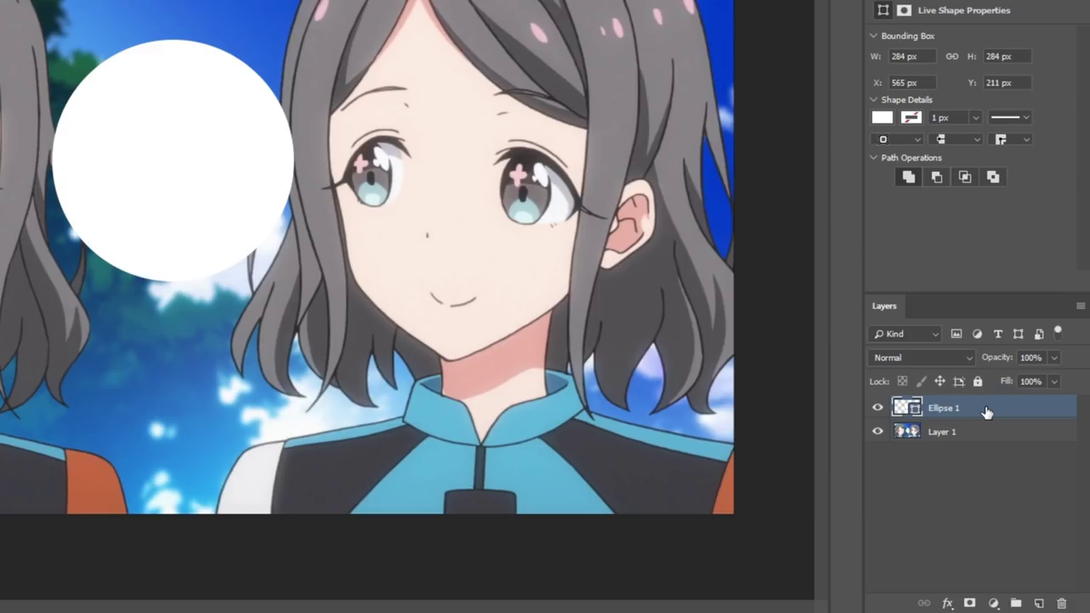
Give Ellipse 1 an orange stroke and 0% fill opacity in its layer style
double_click(986, 412)
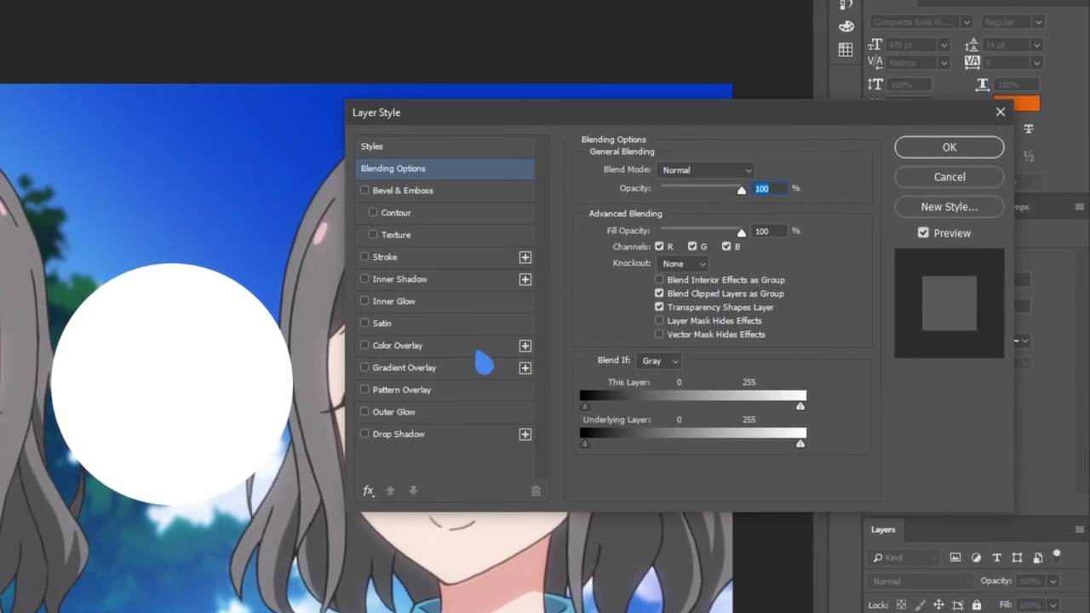
left_click(365, 257)
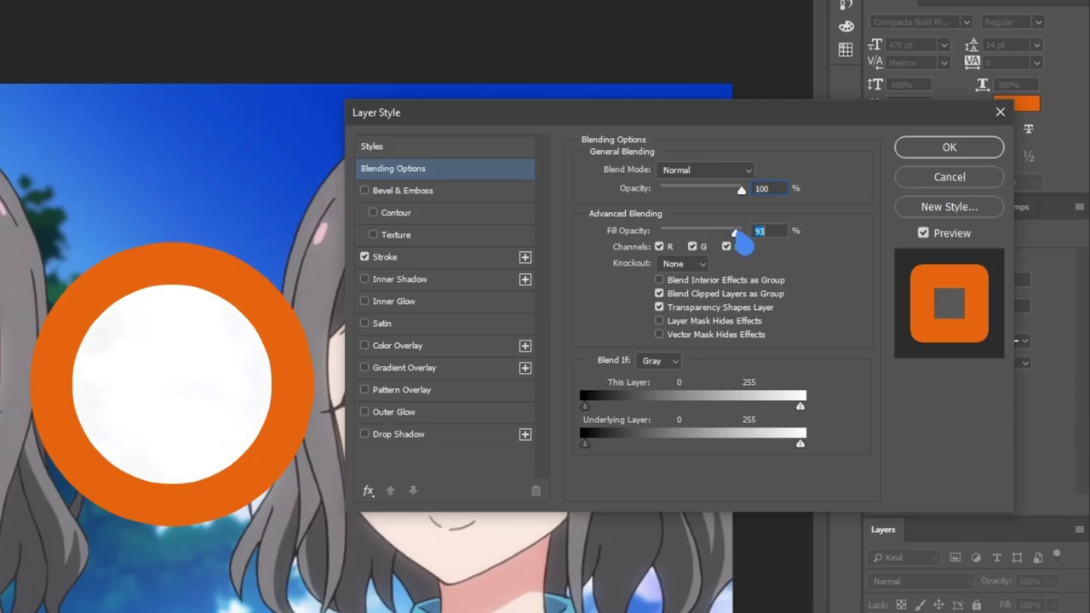
left_click_drag(738, 236, 620, 242)
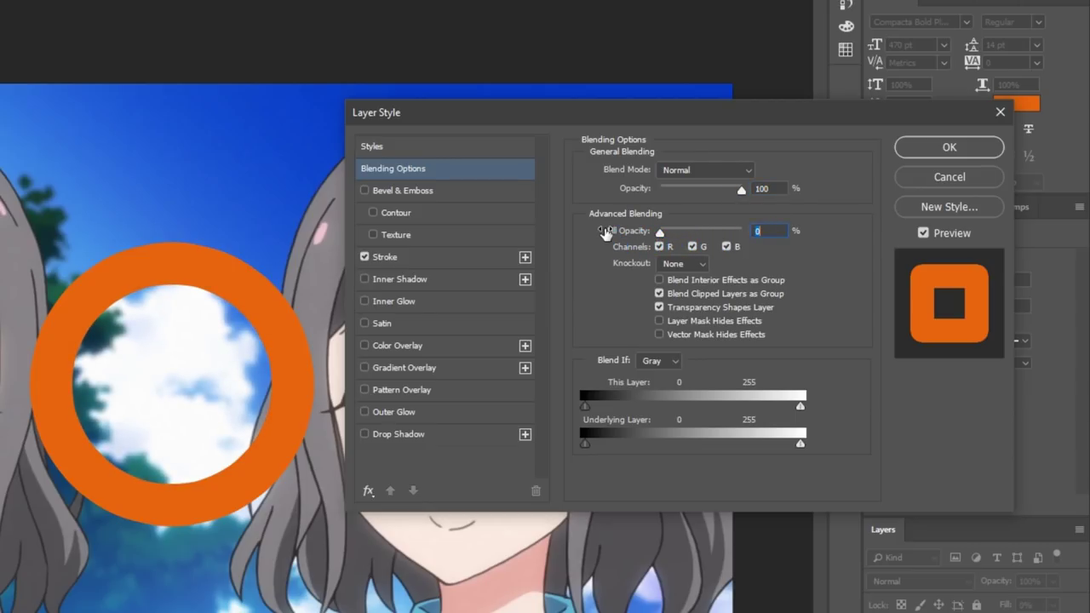
left_click(477, 261)
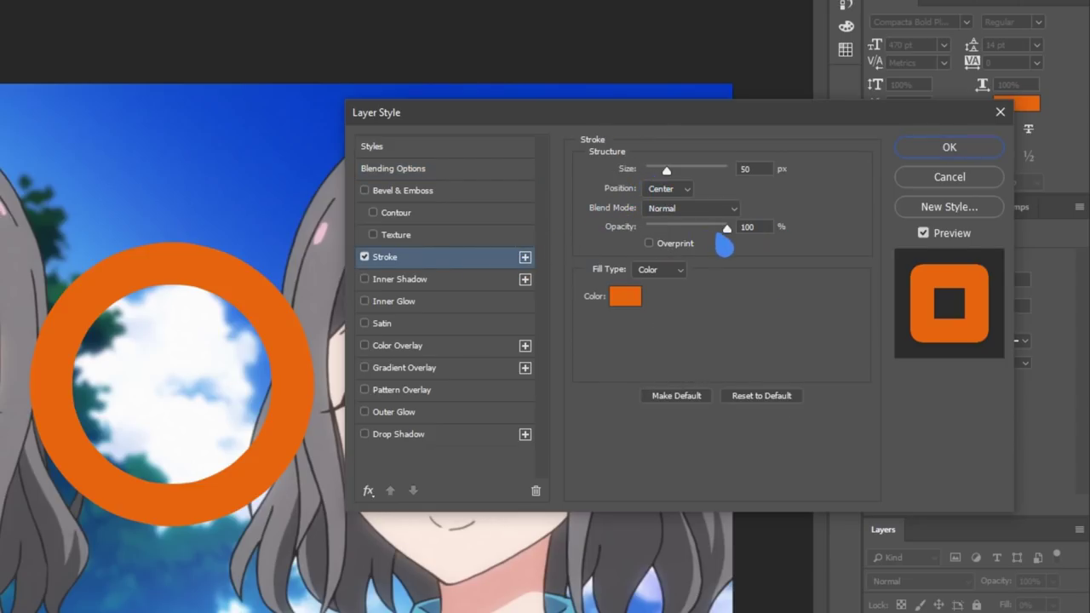
Compare stroke positions, then apply a 49 px stroke positioned Outside
left_click(668, 189)
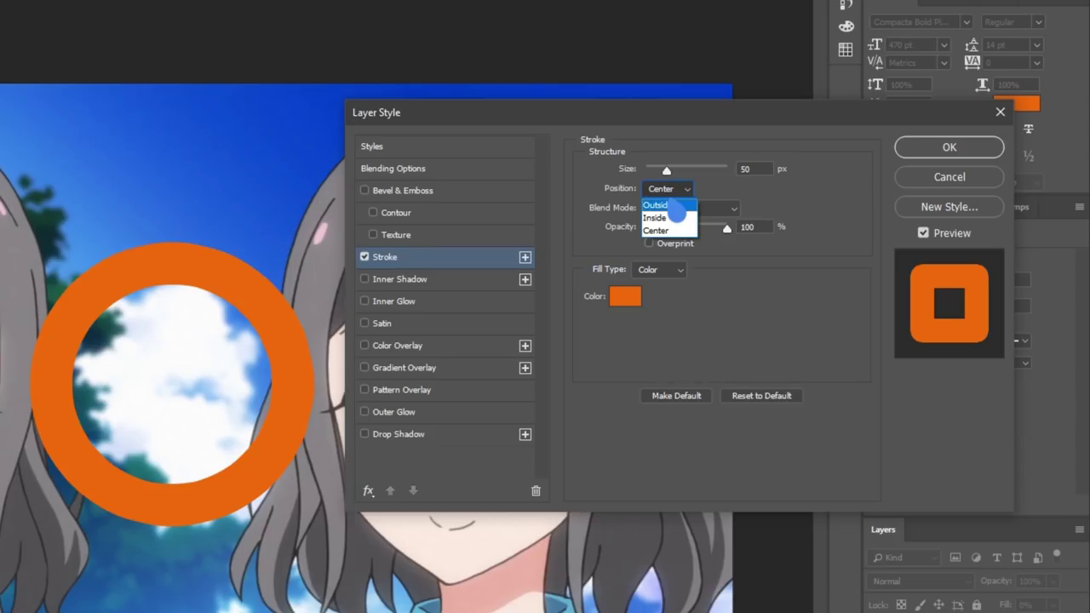
left_click(665, 196)
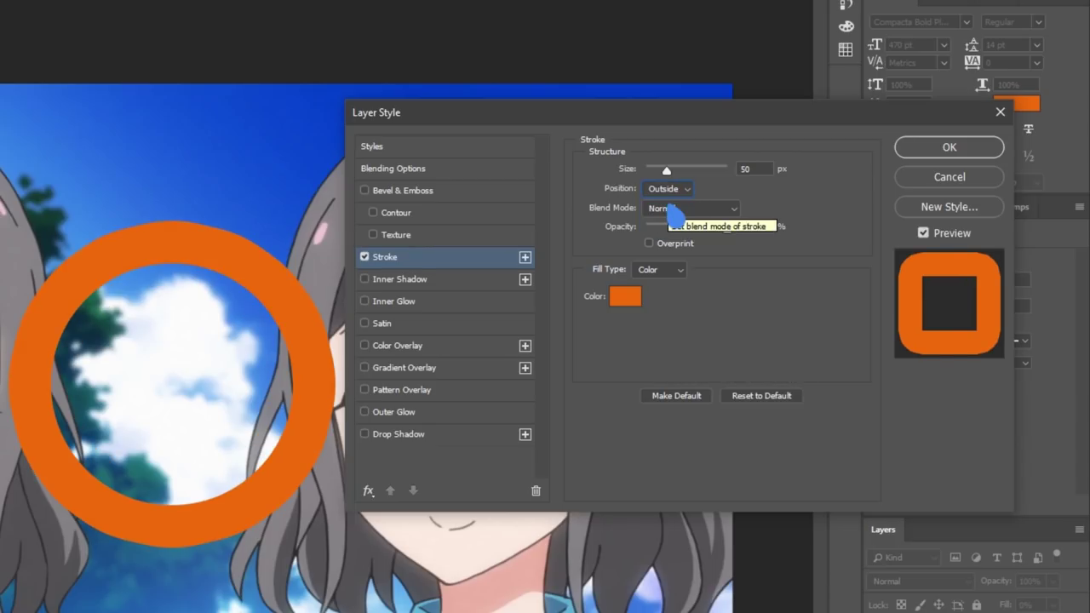
left_click(669, 189)
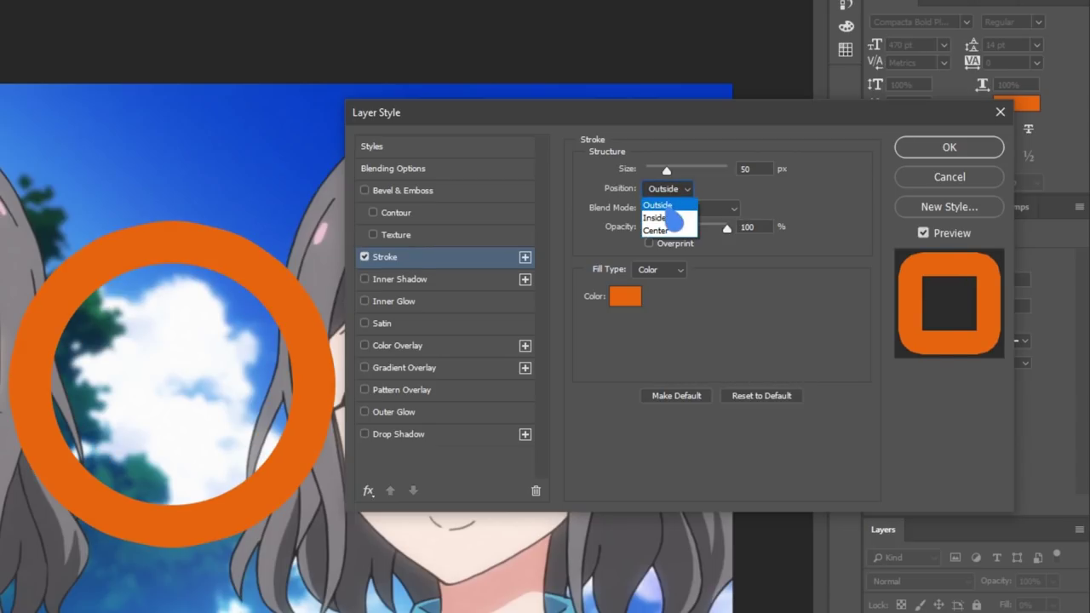
left_click(669, 219)
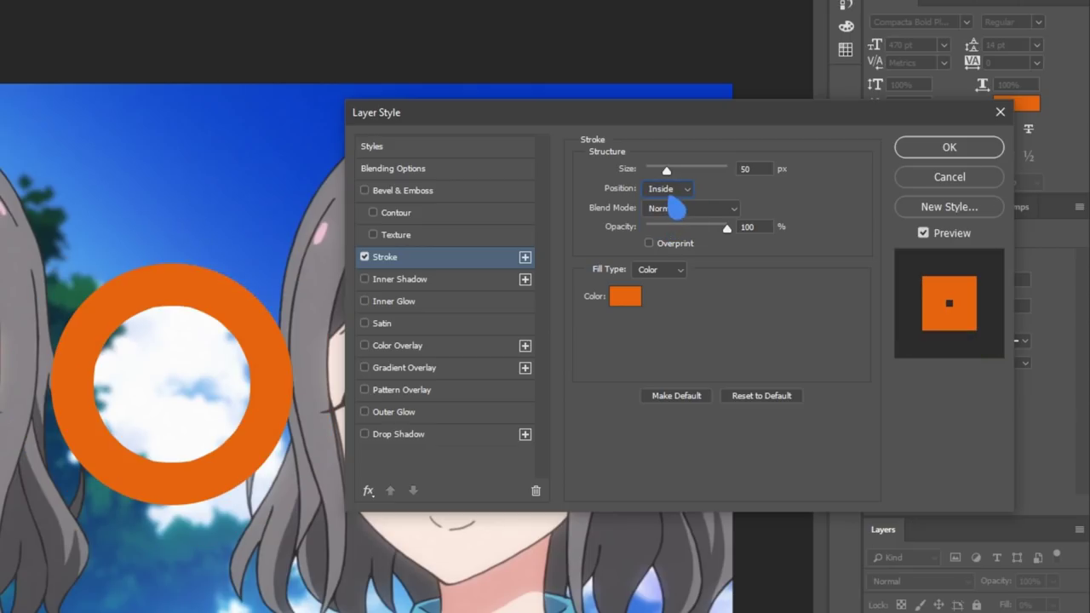
left_click(669, 189)
left_click(670, 231)
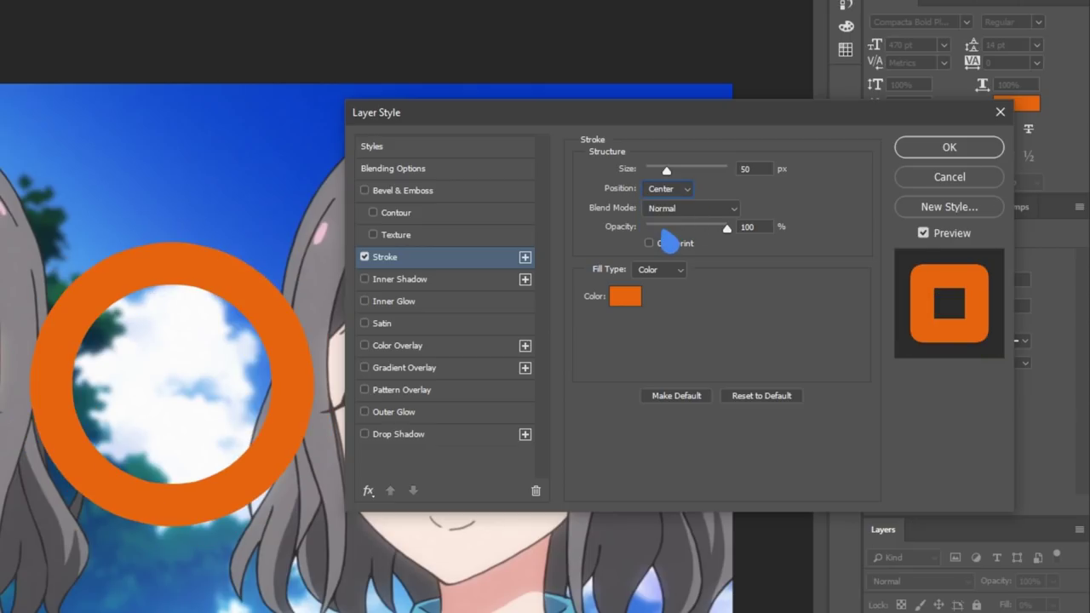
left_click_drag(667, 172, 666, 172)
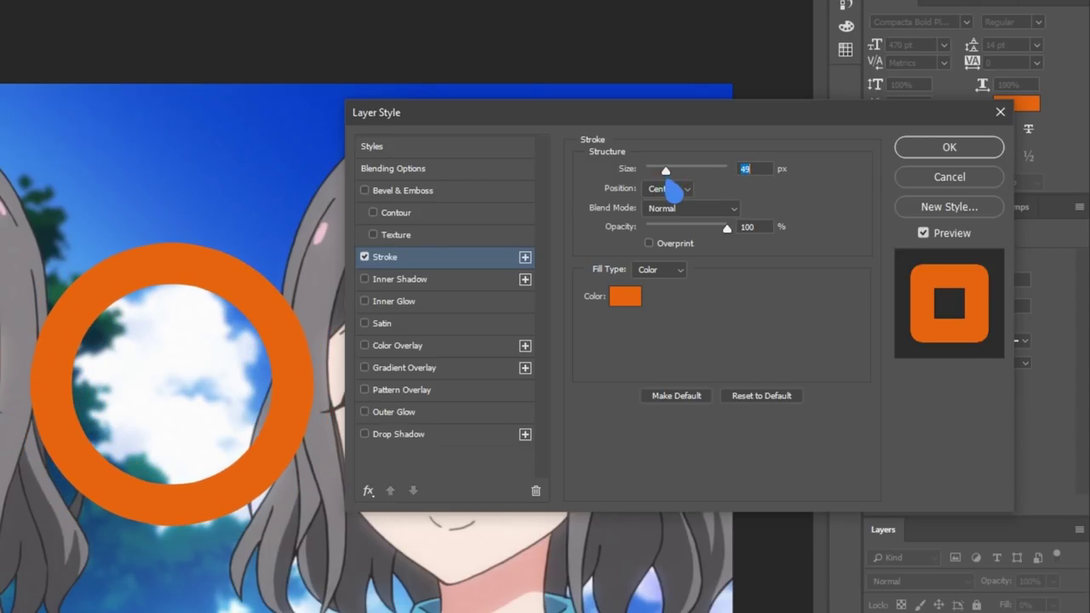
left_click(673, 189)
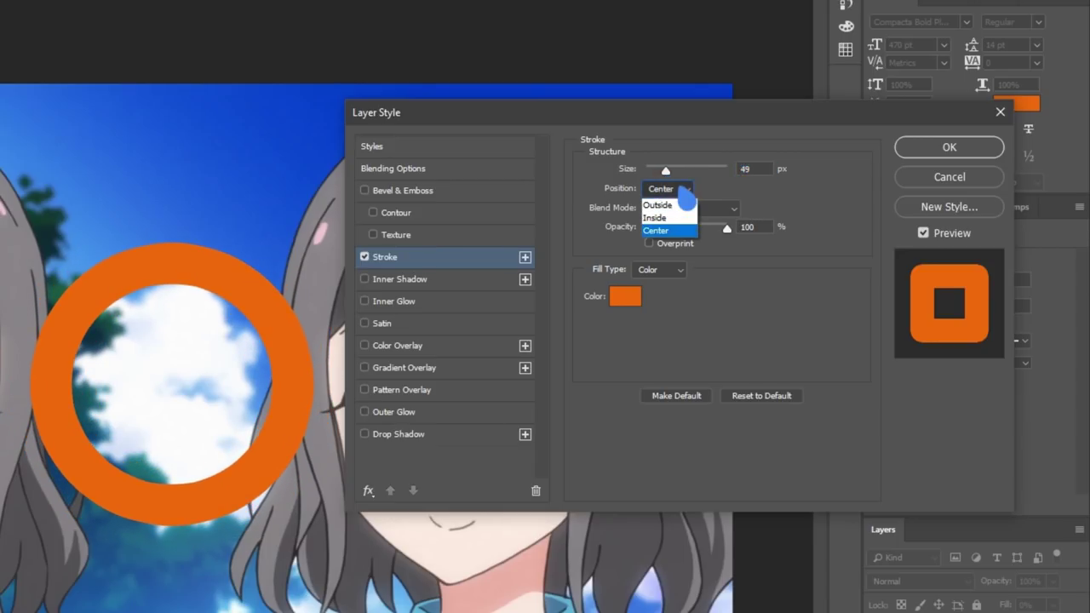
left_click(668, 205)
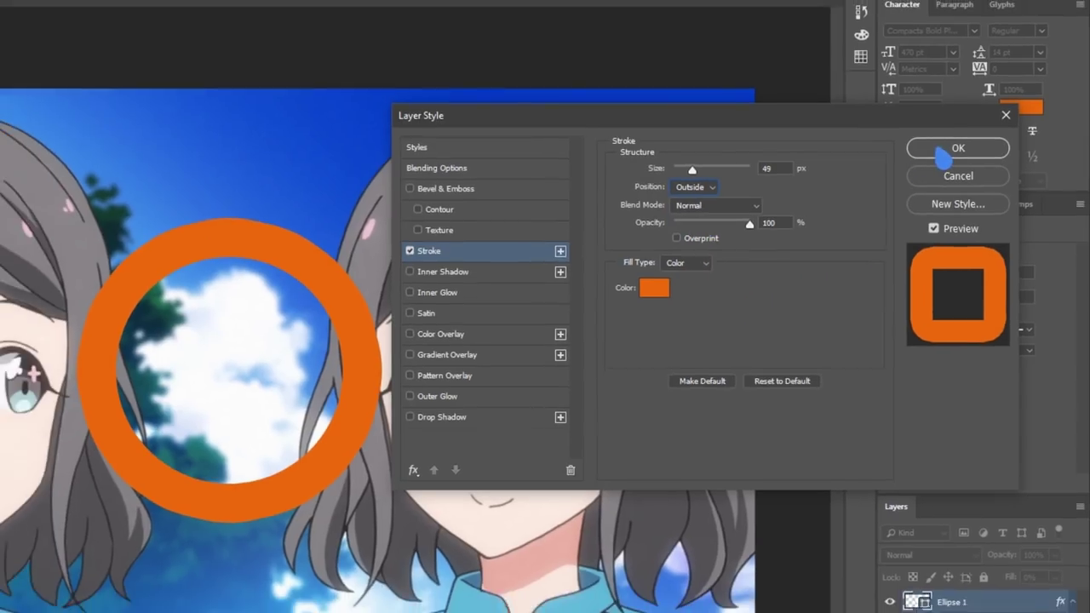
left_click(949, 146)
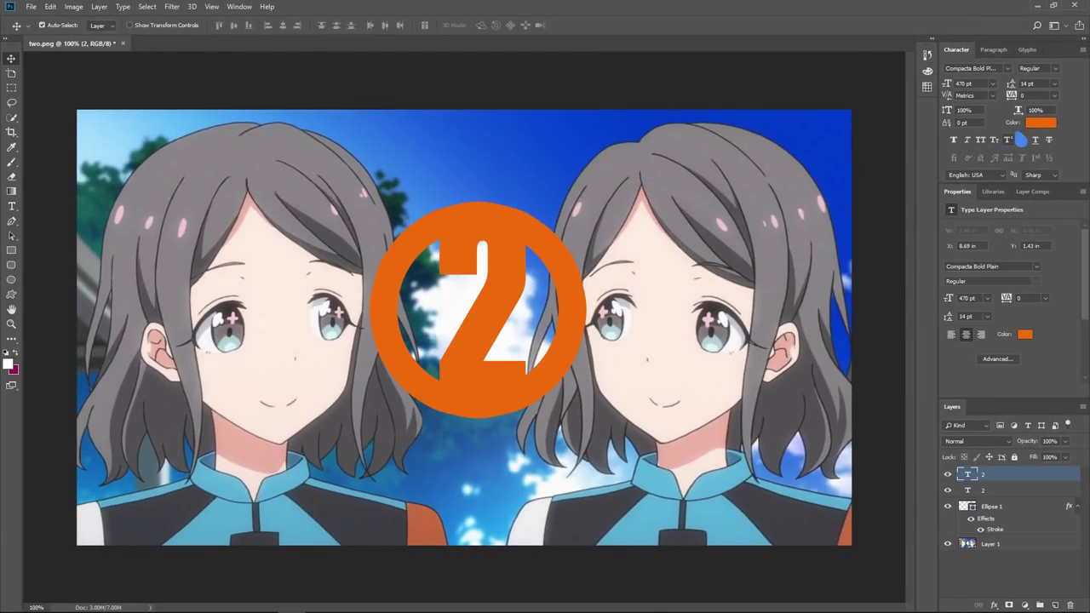
Recolour the 2 text to pink e50e87, copying the hex code for reuse
left_click(1033, 124)
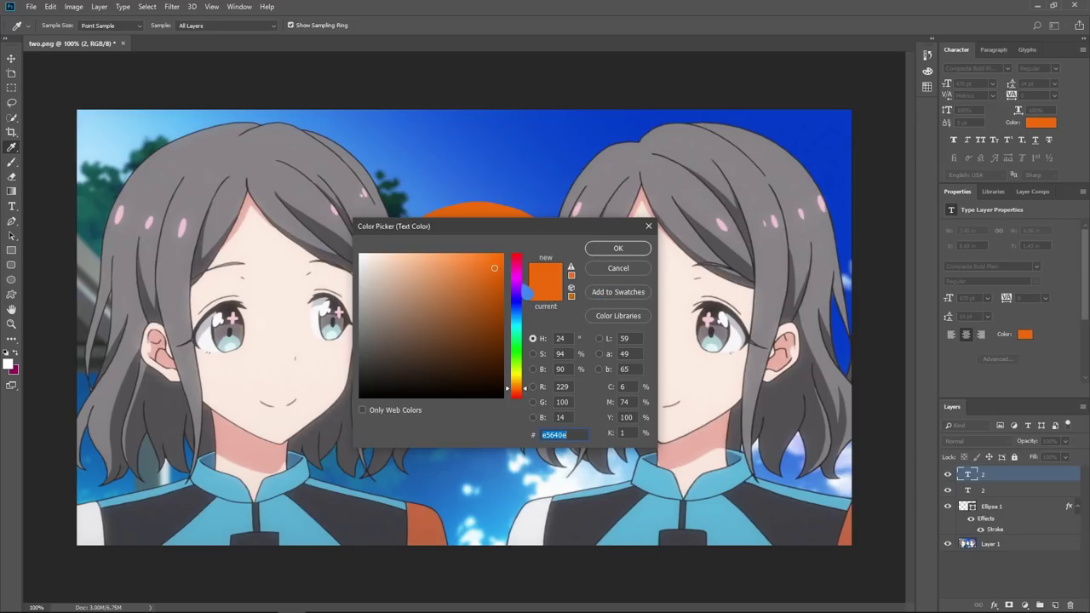
left_click(518, 271)
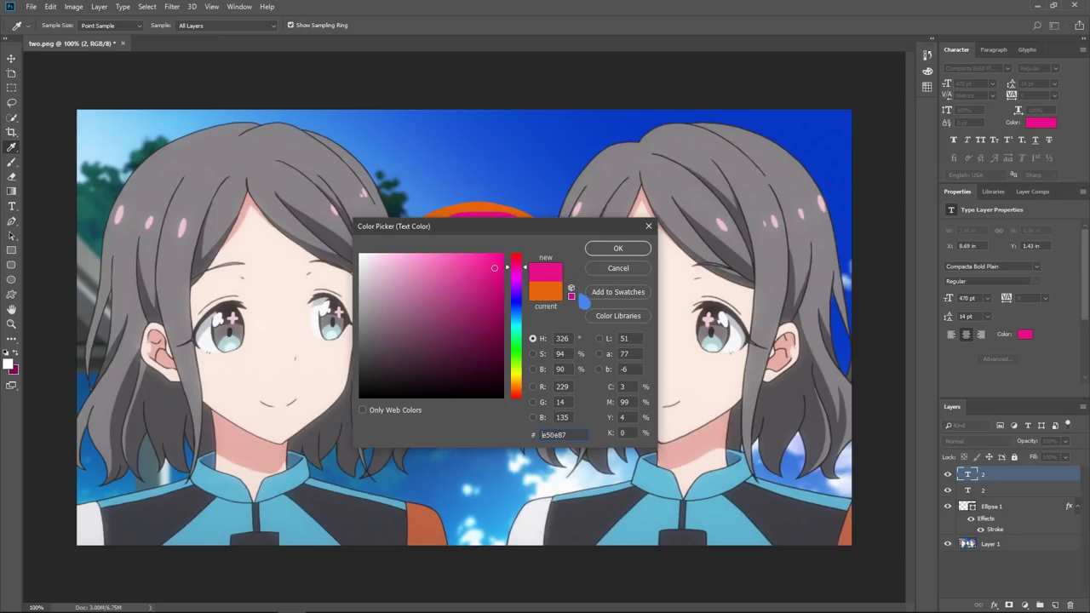
left_click_drag(578, 442, 508, 441)
left_click(618, 249)
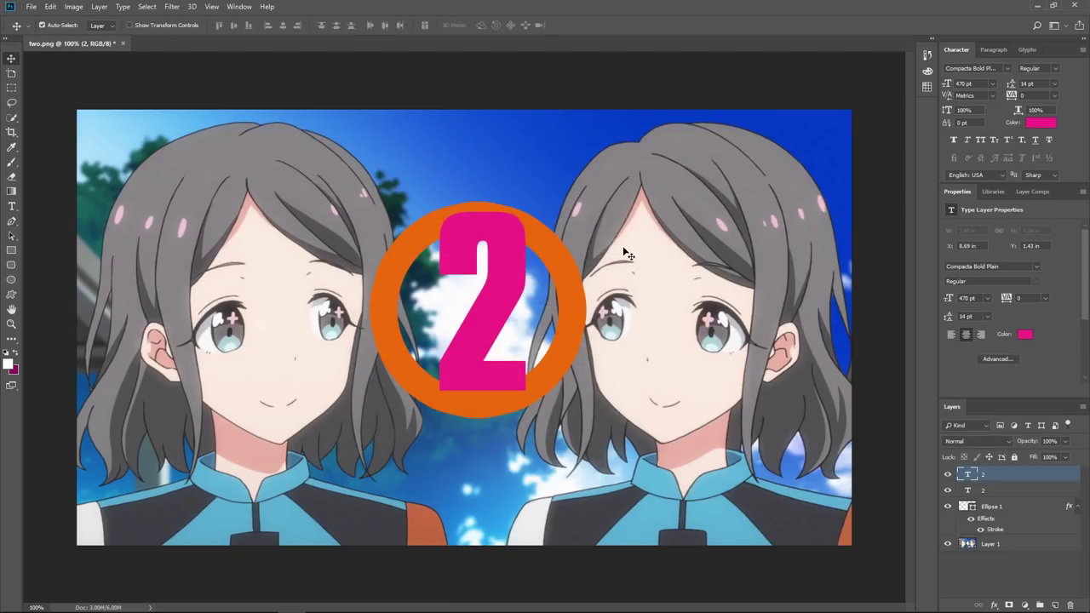
Change the Ellipse 1 stroke colour to pink e50e87 to match the 2
left_click(588, 326)
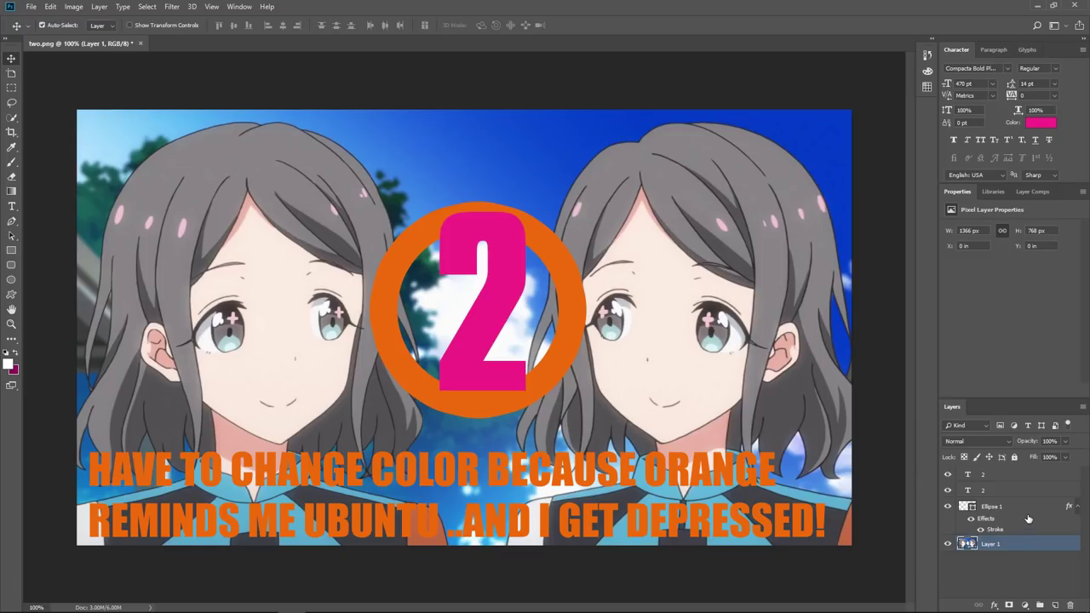
left_click(992, 507)
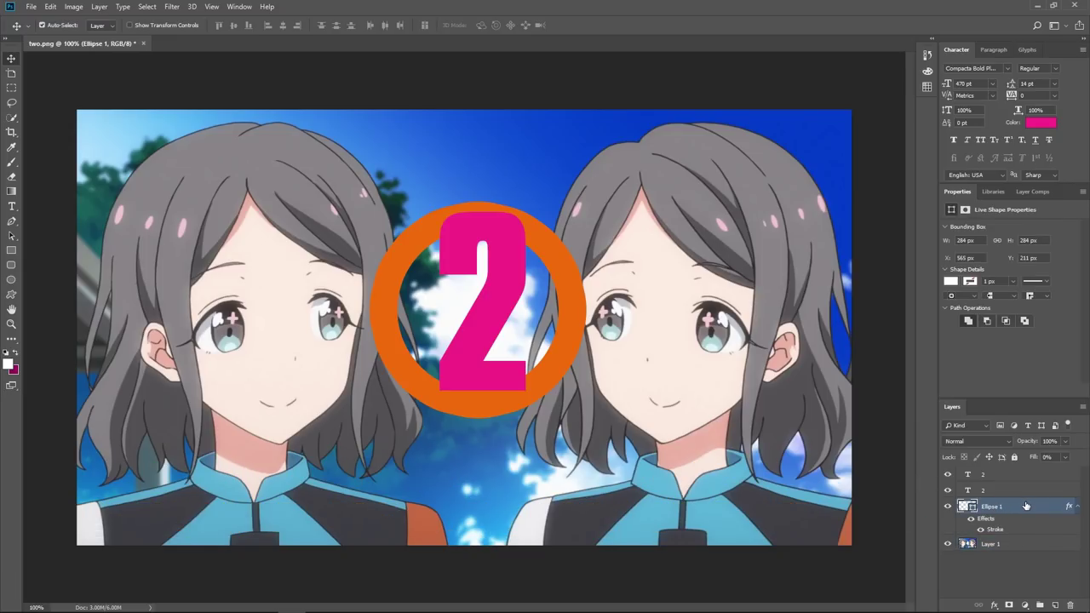
double_click(1026, 506)
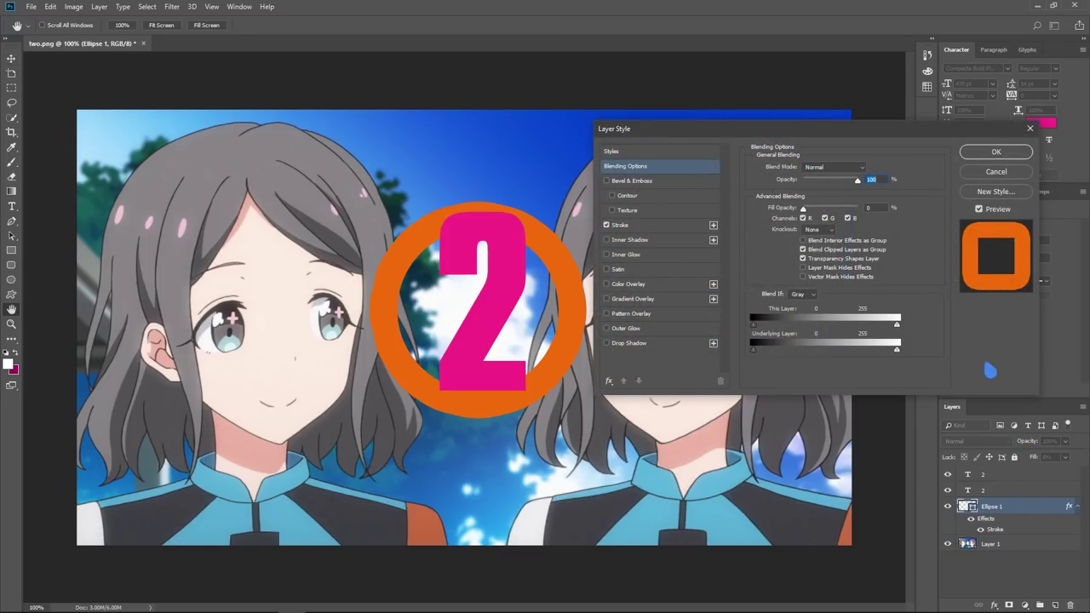
left_click(687, 226)
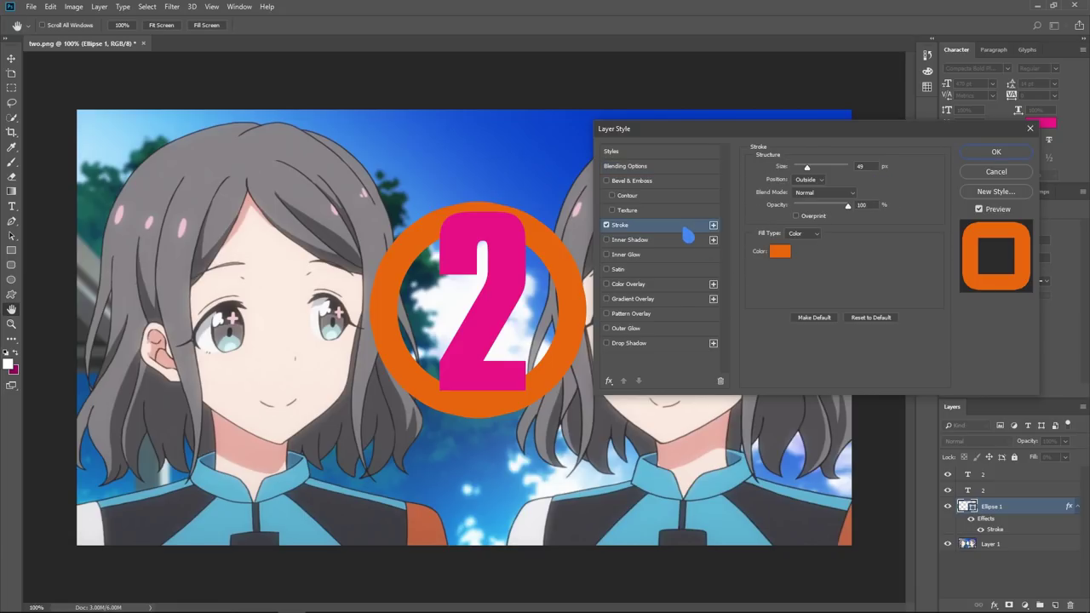
left_click(771, 255)
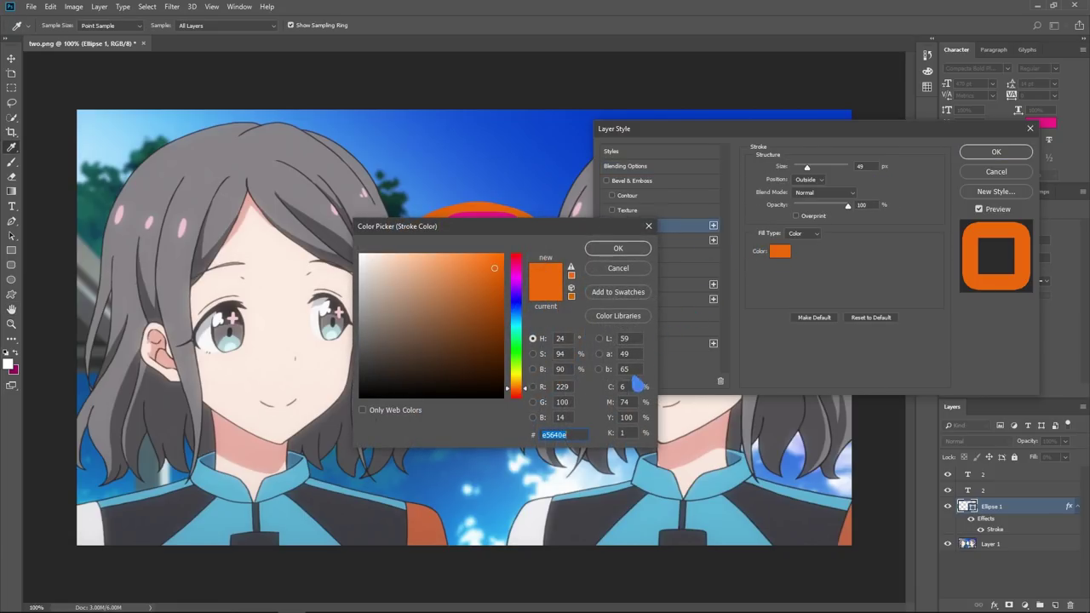
type("e50e87")
left_click(617, 249)
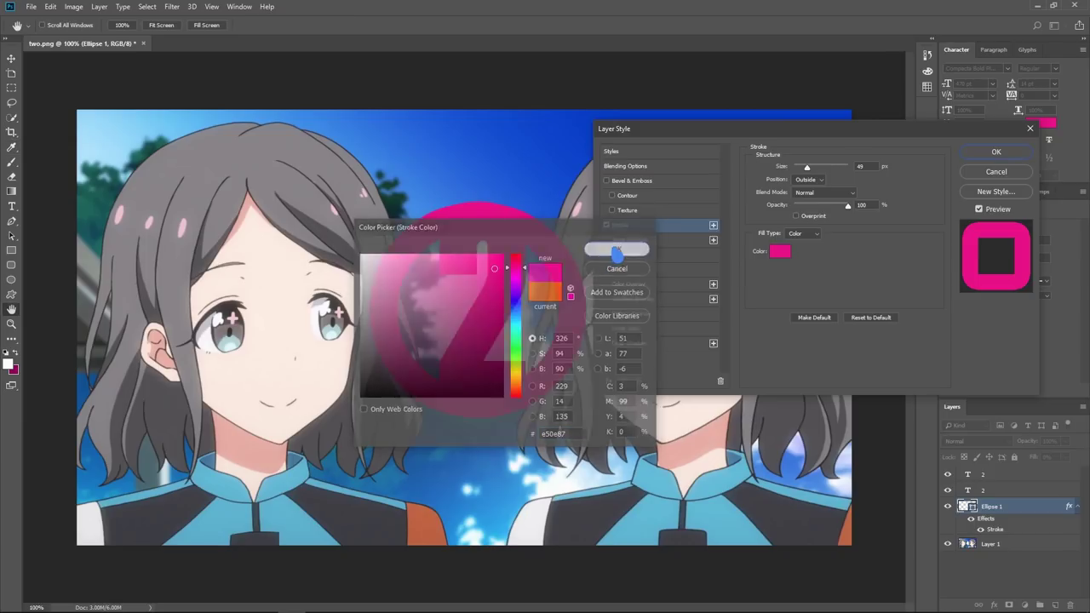
left_click(1007, 154)
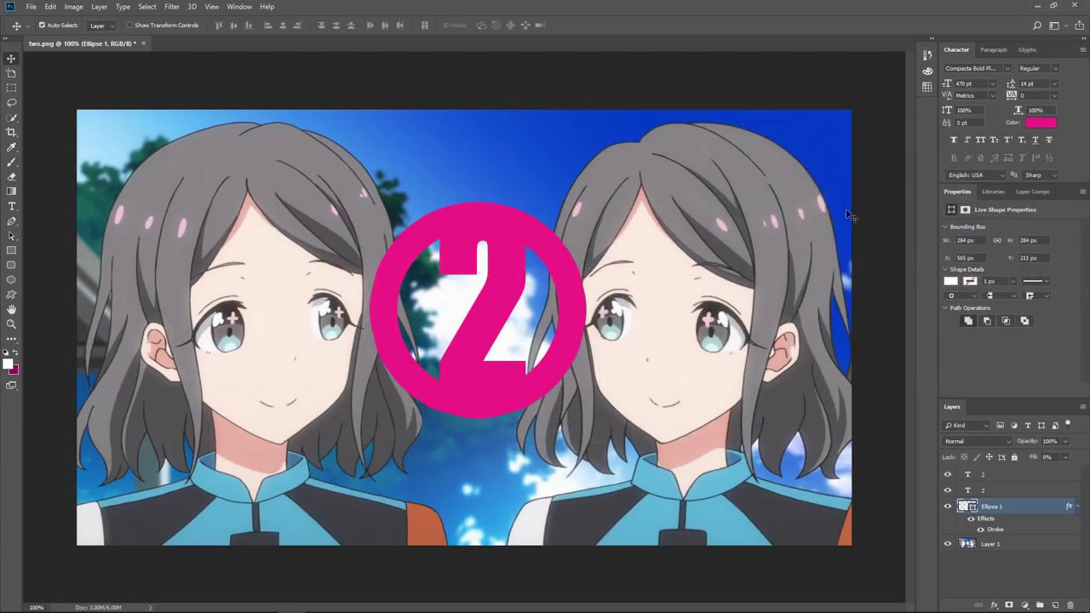